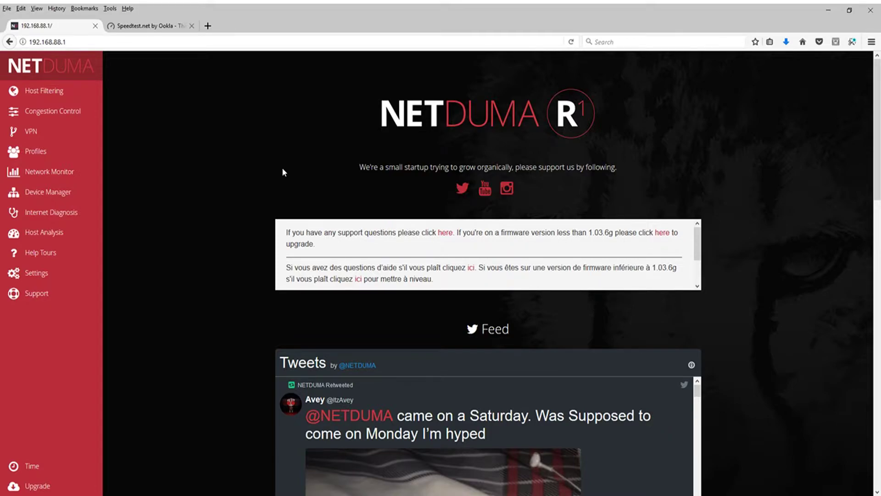
Run a Speedtest.net test (8 ms ping, 53.93 Mbps down, 7.29 Mbps up) and return to the router dashboard
left_click(146, 26)
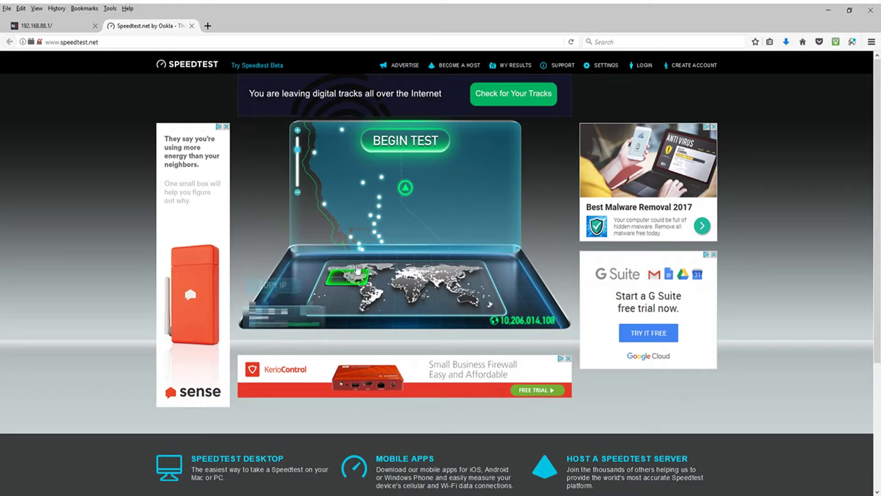
mouse_move(372, 226)
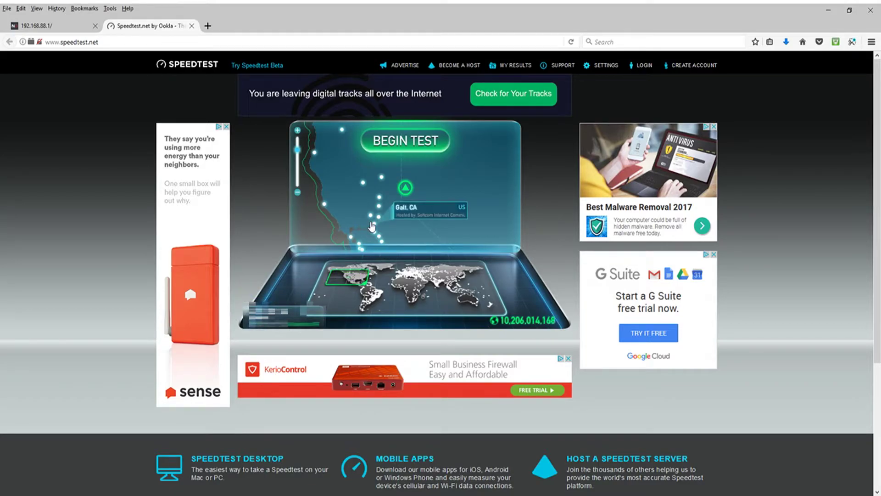
mouse_move(411, 187)
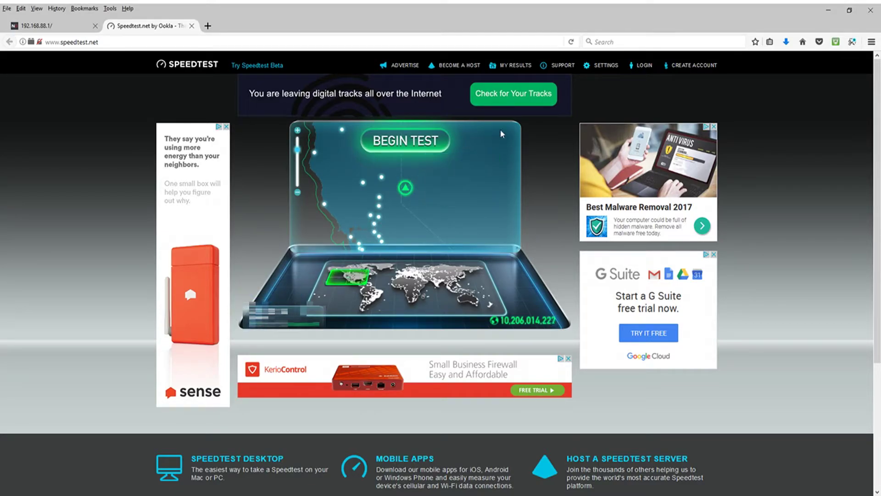
left_click(406, 141)
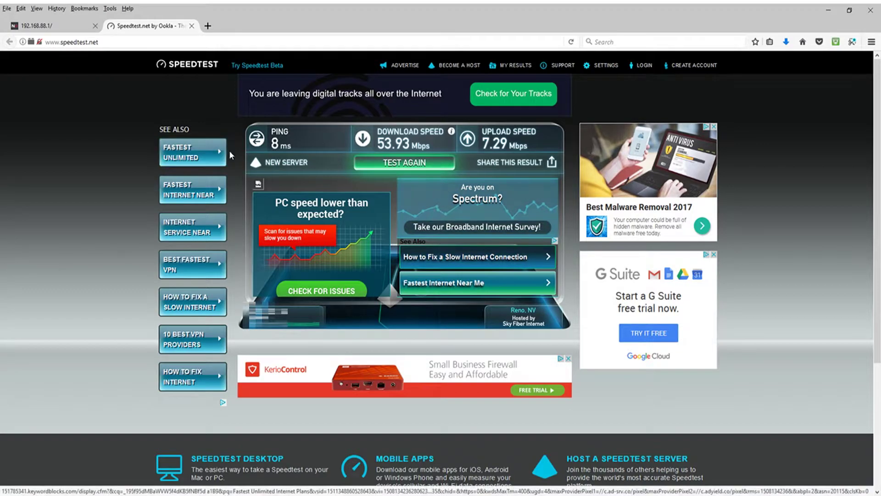
left_click(54, 25)
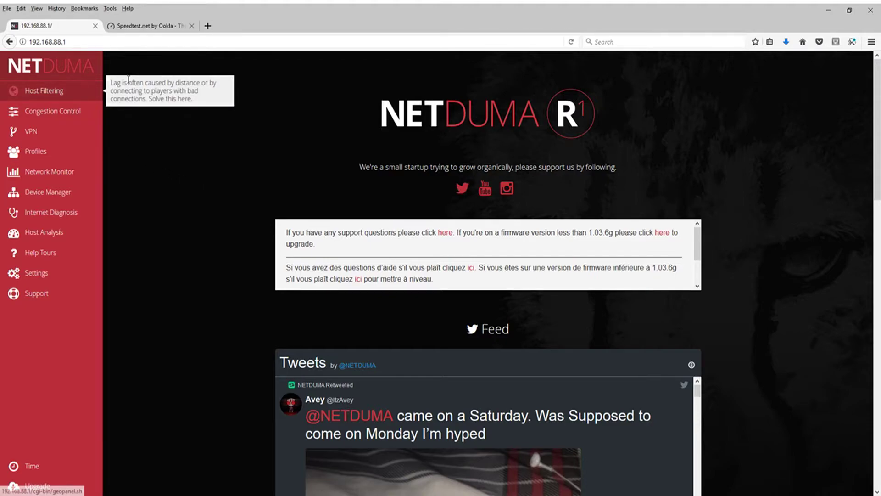
Switch the Congestion Control Anti-flood algorithm to Reactive, keeping both caps at 100%
left_click(52, 113)
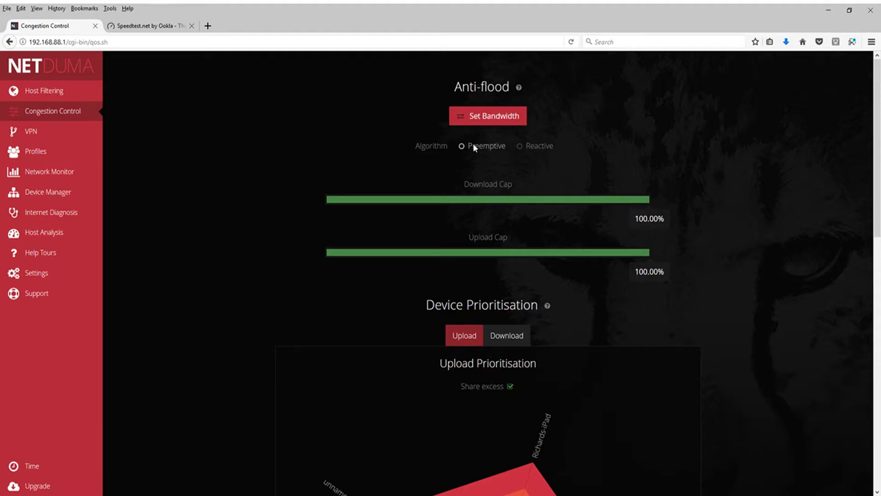
left_click(520, 146)
scroll(496, 252, "down", 5)
scroll(468, 234, "up", 6)
Change the internet connection Download bandwidth from 100 to 360 mbit, keep Upload at 10, and apply
left_click(477, 119)
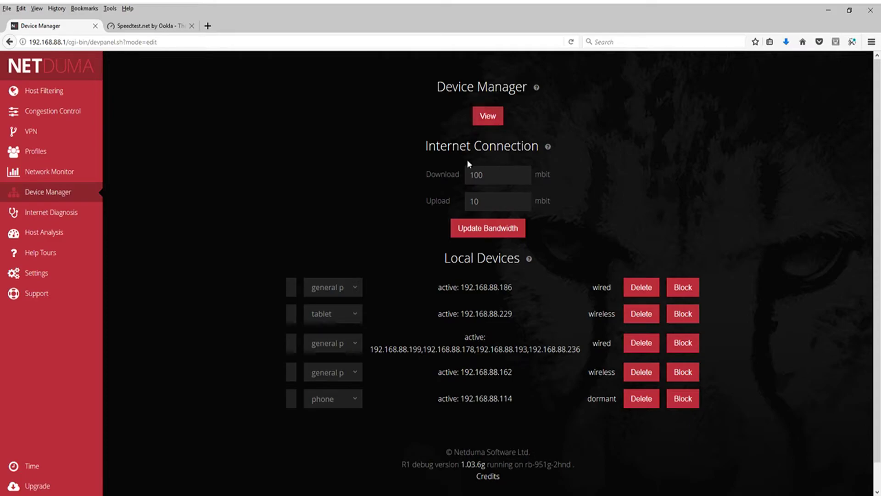
left_click(506, 177)
key("BackSpace")
key("BackSpace")
key("BackSpace")
left_click(523, 175)
type("360")
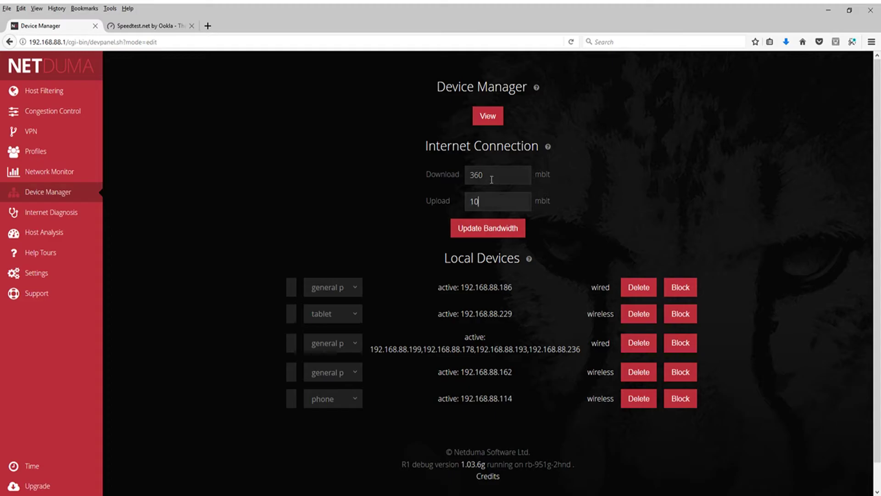
left_click(487, 199)
left_click(518, 230)
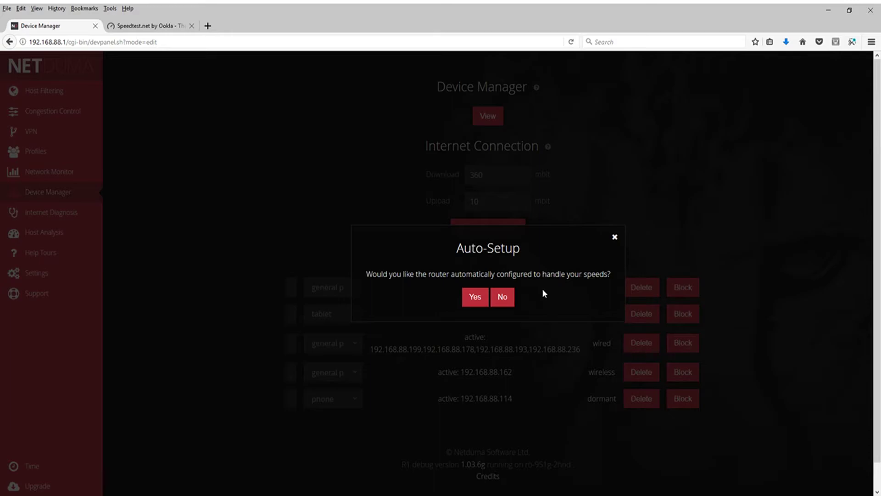
Accept the Auto-Setup prompt so the router auto-configures for 360/10 mbit
left_click(474, 301)
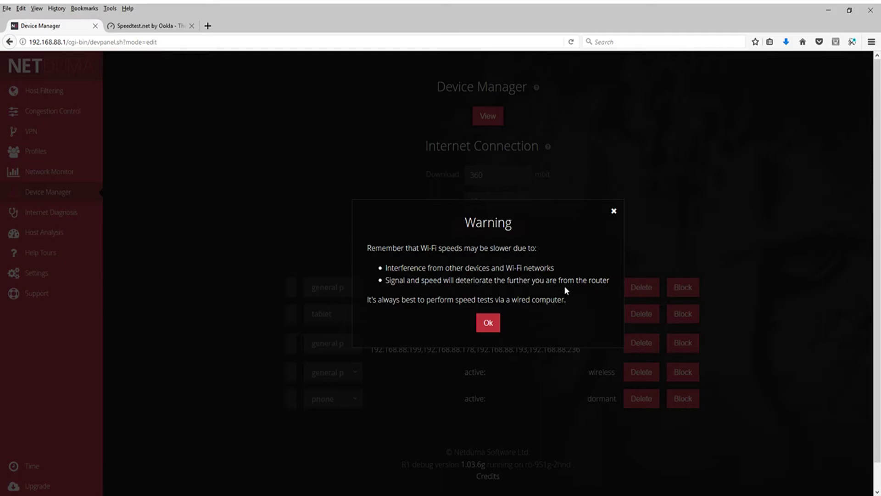
Dismiss the Wi-Fi speed warning, leaving Device Manager at 360/10 mbit
left_click(488, 324)
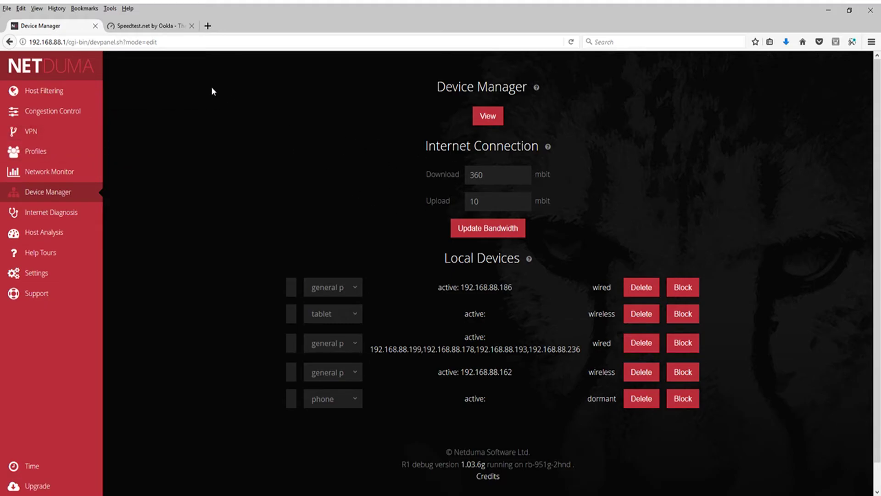
Run a new Speedtest.net test, getting 5 ms ping, 332.42 Mbps down and 6.36 Mbps up
left_click(133, 27)
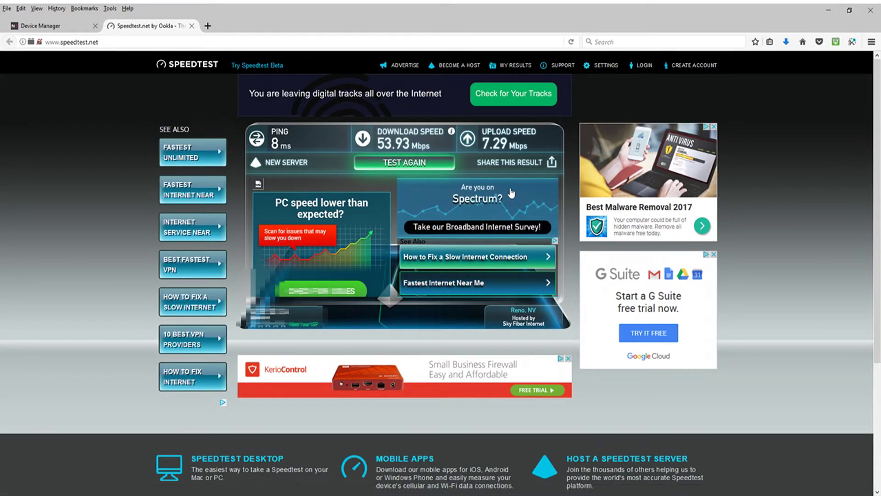
left_click(418, 165)
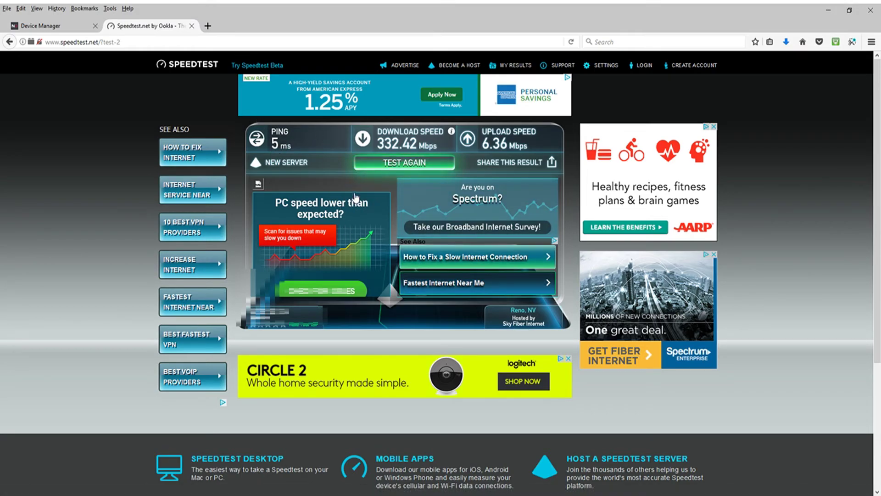
Open the router's LAN Settings page via Settings > LAN in the Device Manager sidebar
left_click(75, 29)
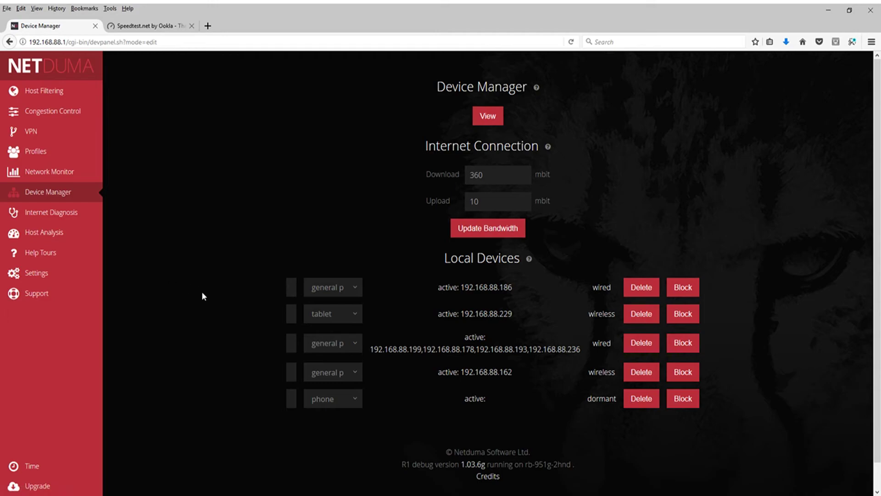
mouse_move(76, 275)
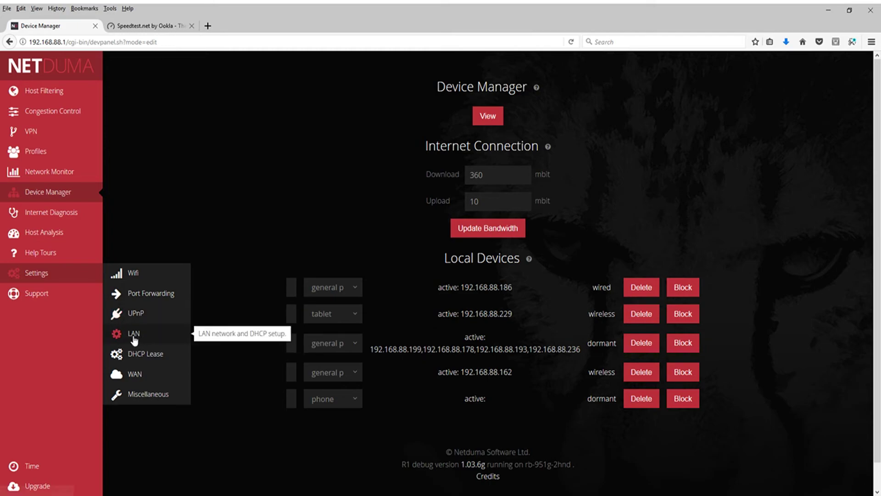
left_click(148, 338)
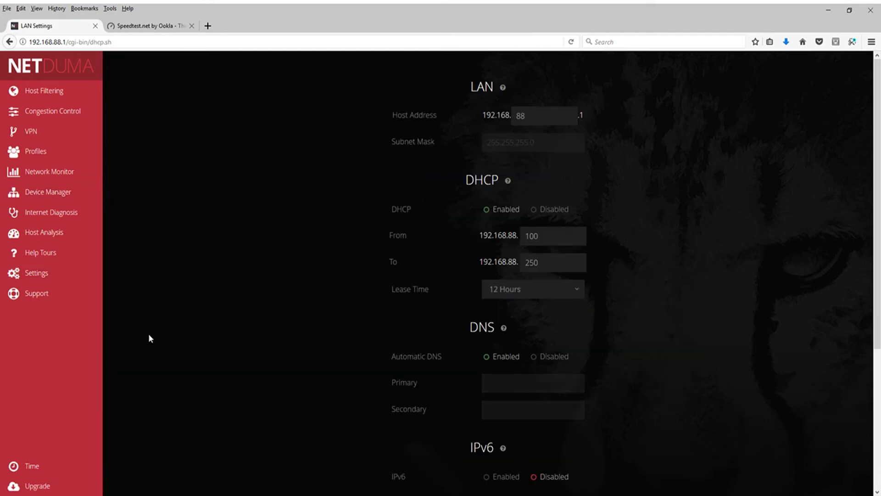
Scroll the LAN Settings page to confirm the IPv6 section is Disabled
scroll(390, 235, "down", 5)
scroll(516, 277, "up", 5)
scroll(481, 208, "down", 4)
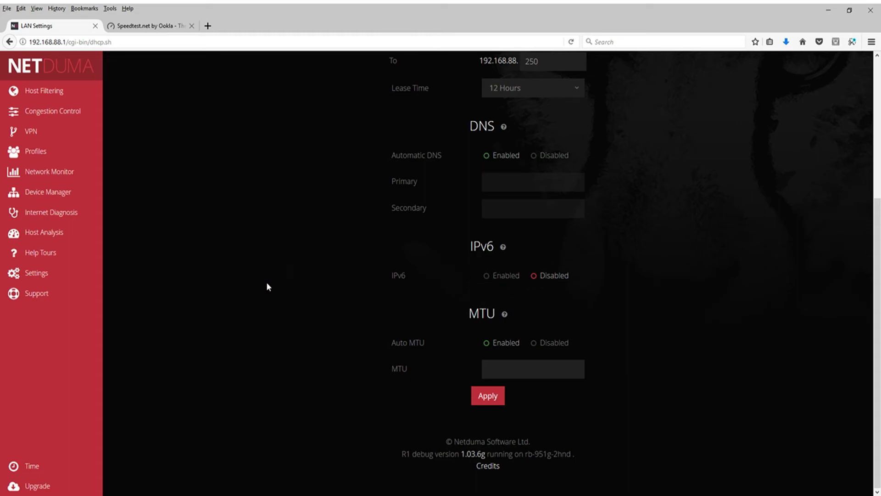
Apply the WAN settings with IPv6 left Disabled, then check the Speedtest.net results tab
mouse_move(42, 273)
left_click(144, 374)
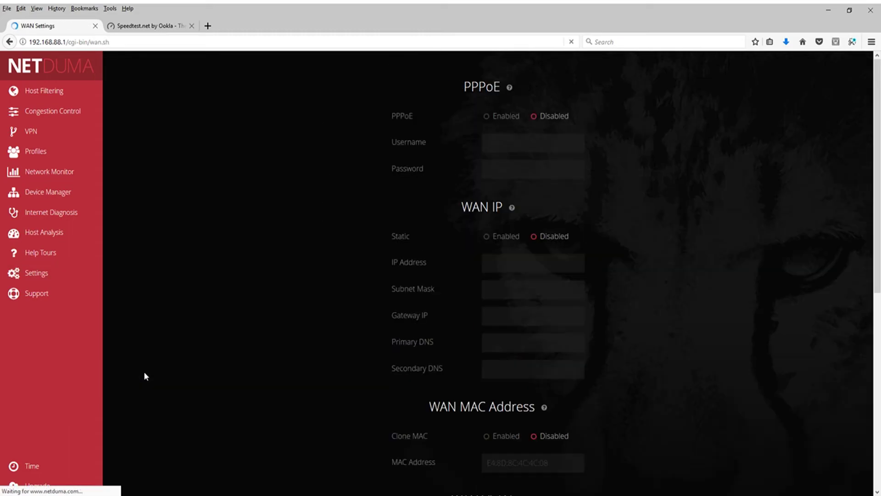
scroll(263, 314, "down", 7)
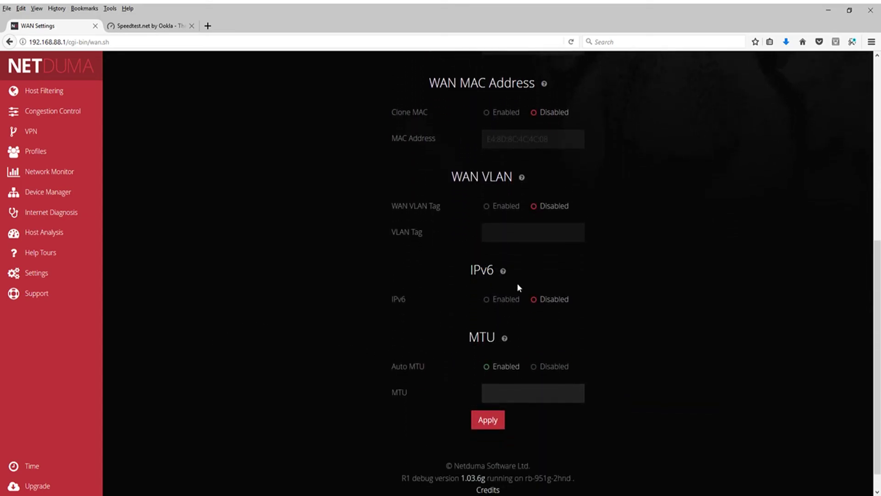
scroll(528, 381, "down", 1)
left_click(496, 398)
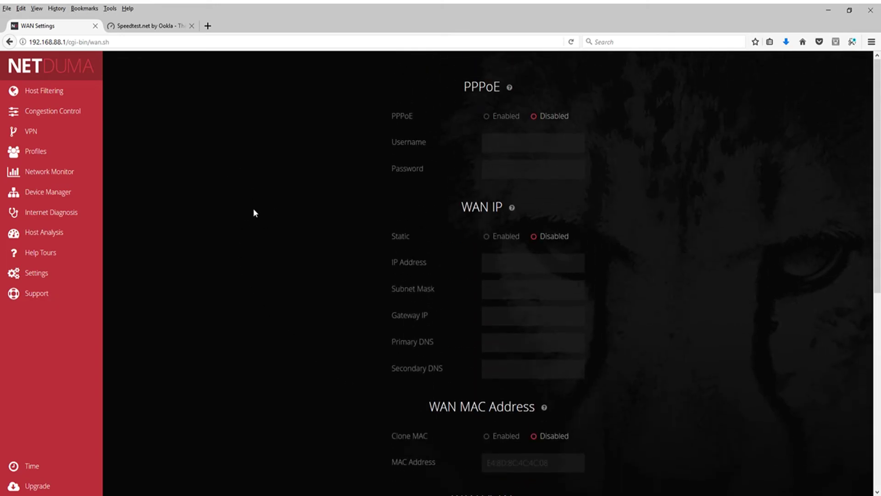
left_click(153, 26)
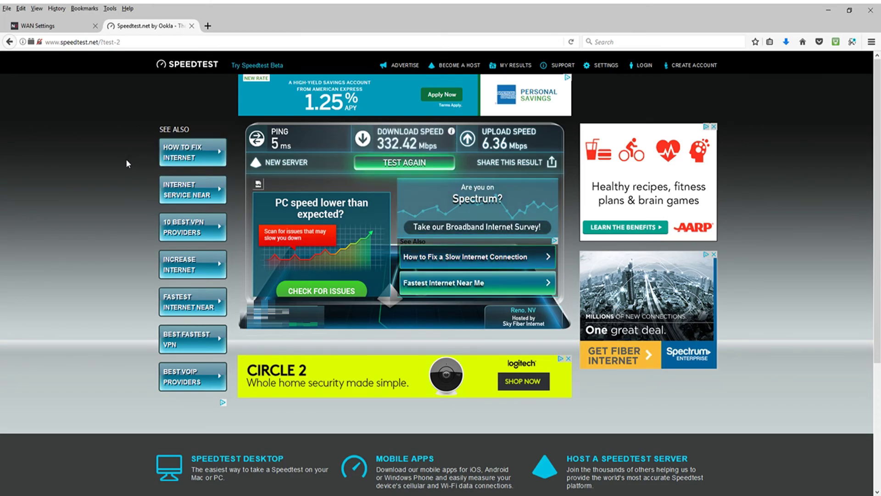
left_click(50, 25)
Set the Congestion Control Download Cap back to 100% and return to the Speedtest.net results
left_click(64, 112)
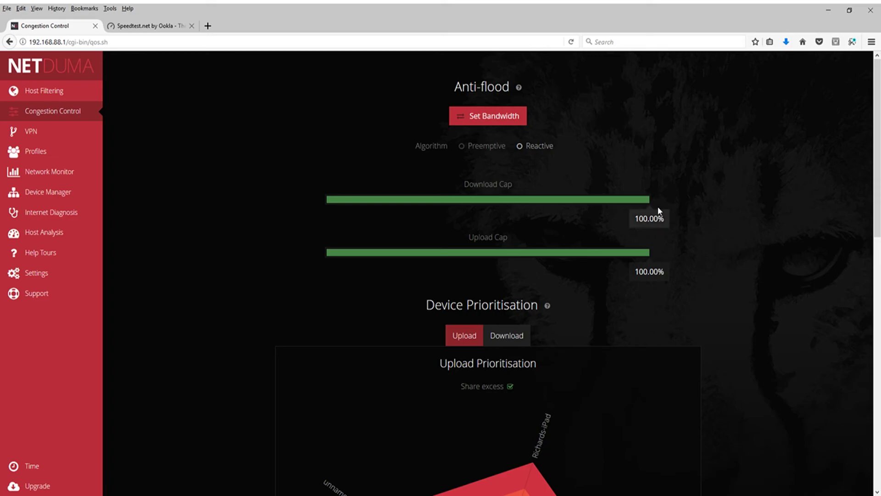
left_click_drag(650, 218, 686, 222)
scroll(741, 258, "down", 7)
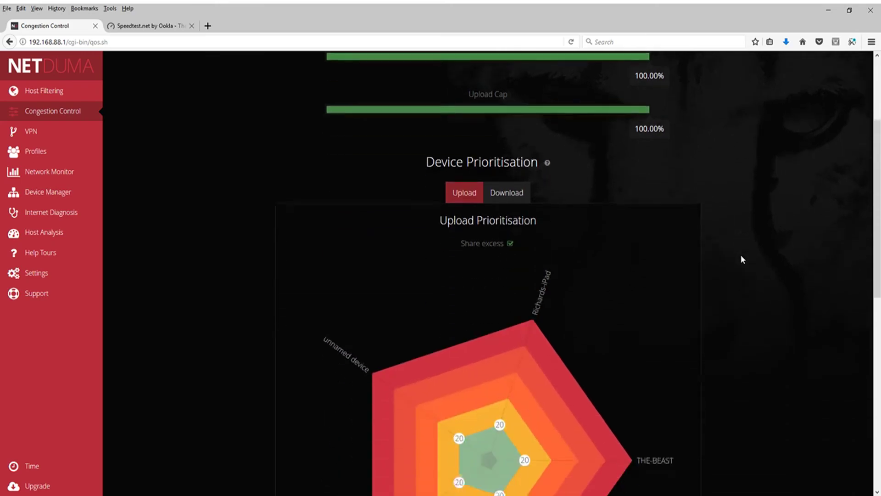
scroll(742, 258, "up", 7)
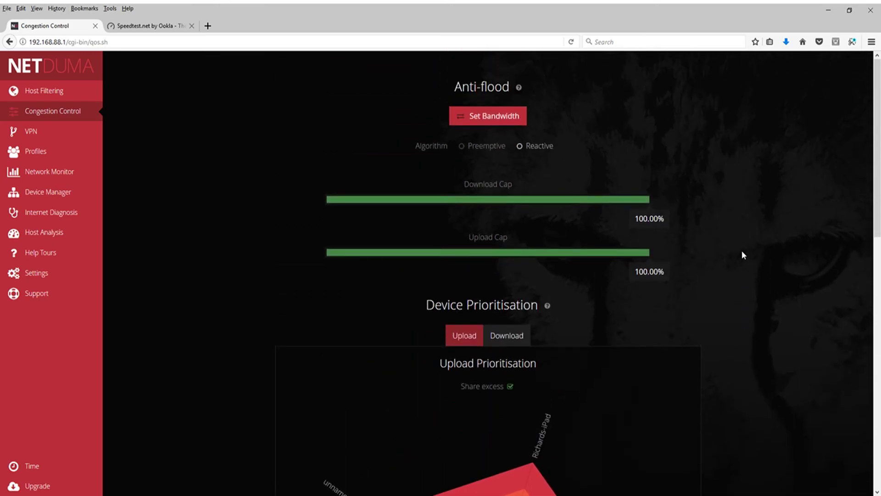
left_click(159, 27)
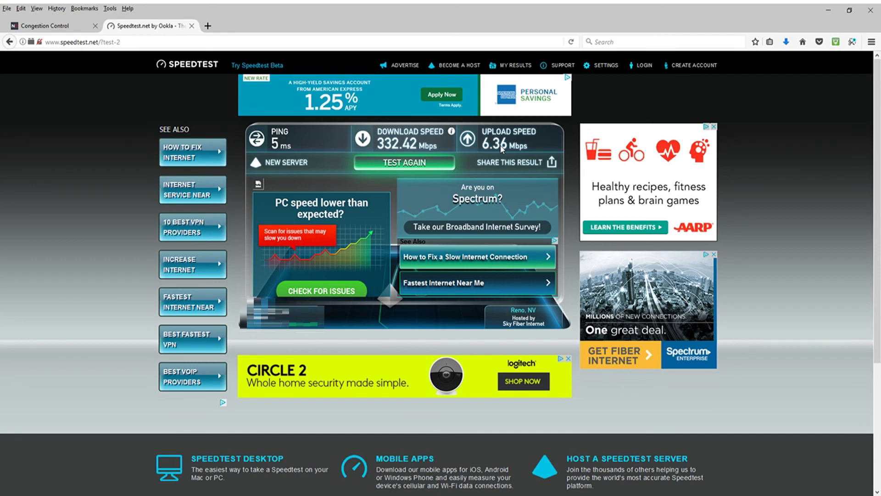
Return to the Congestion Control page, showing Anti-flood on Reactive with both caps at 100.00%
left_click(66, 28)
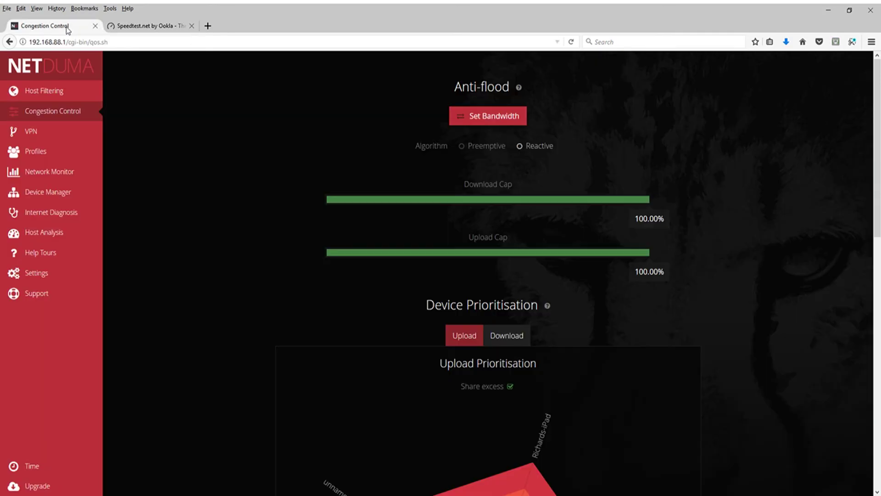